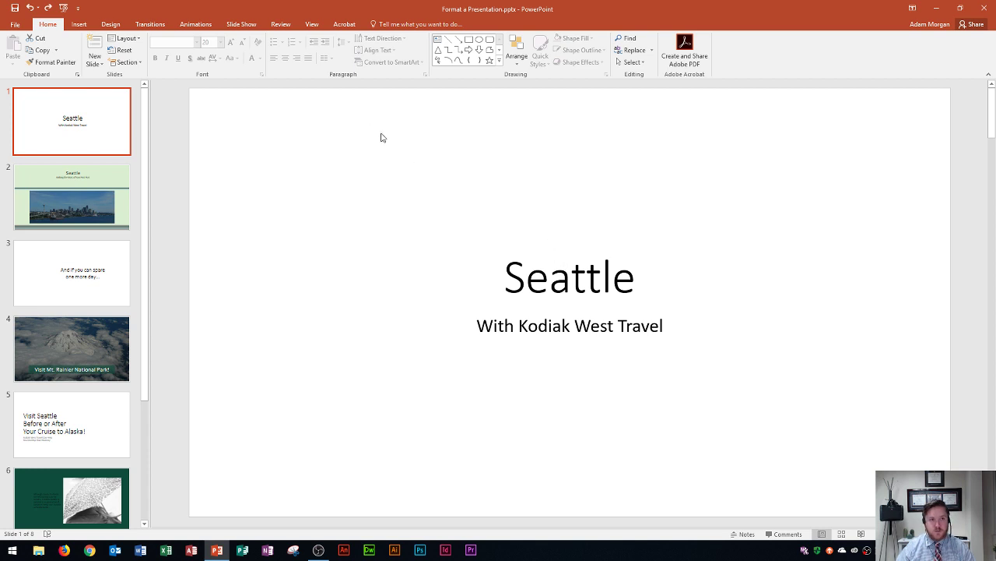
Apply the third, black Office Theme variant to the selected title slide, and the second, white variant to all slides
left_click(111, 24)
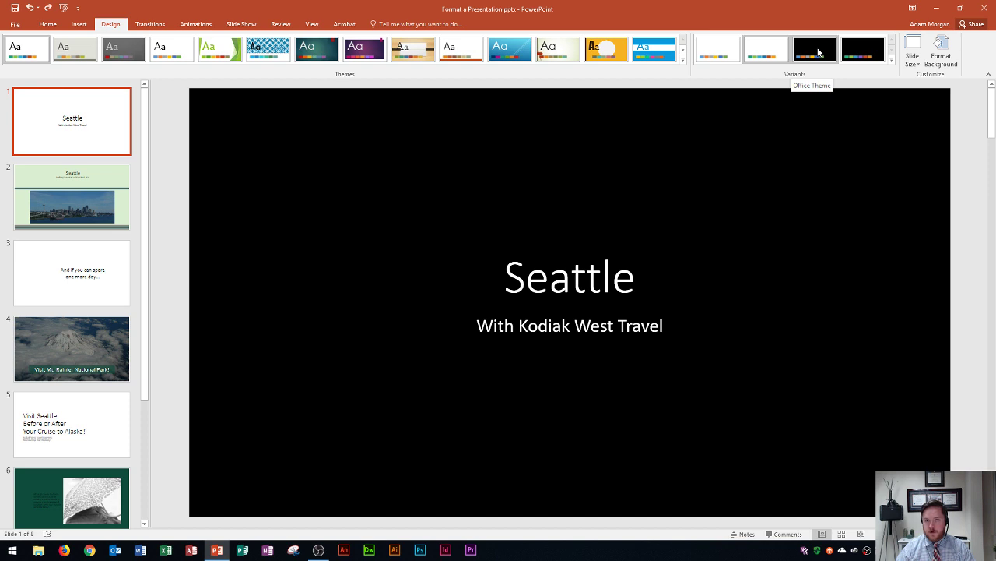
right_click(818, 52)
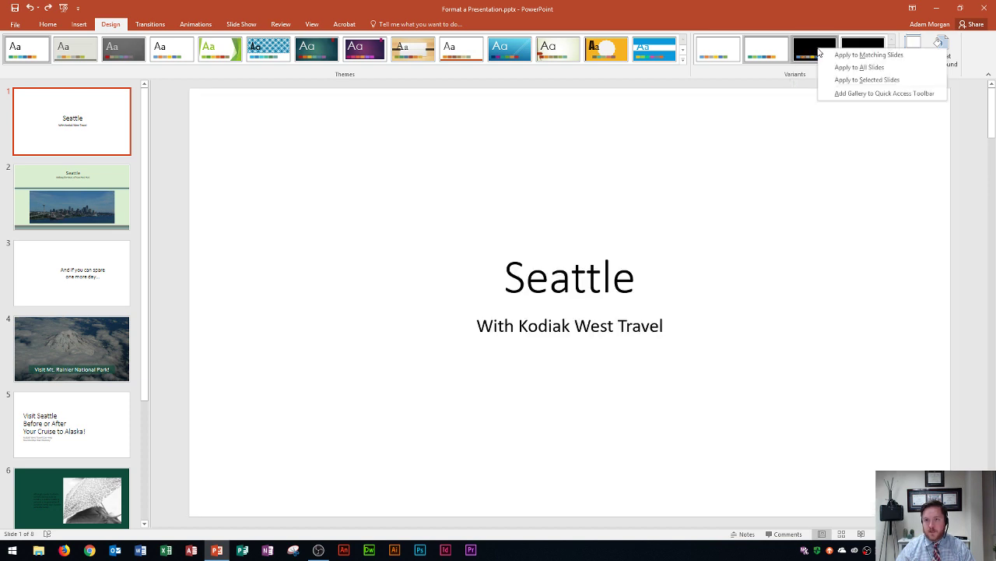
left_click(856, 81)
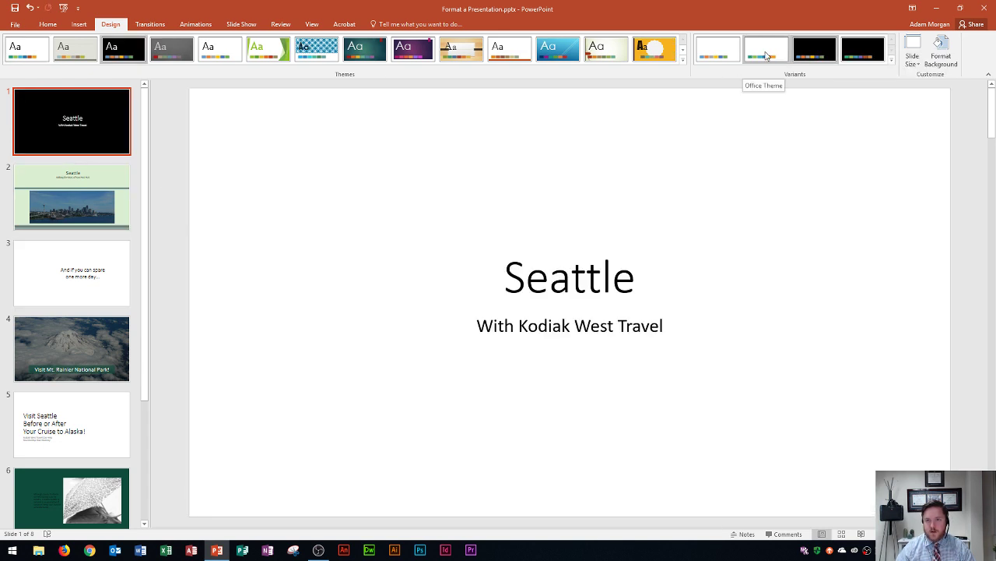
right_click(765, 54)
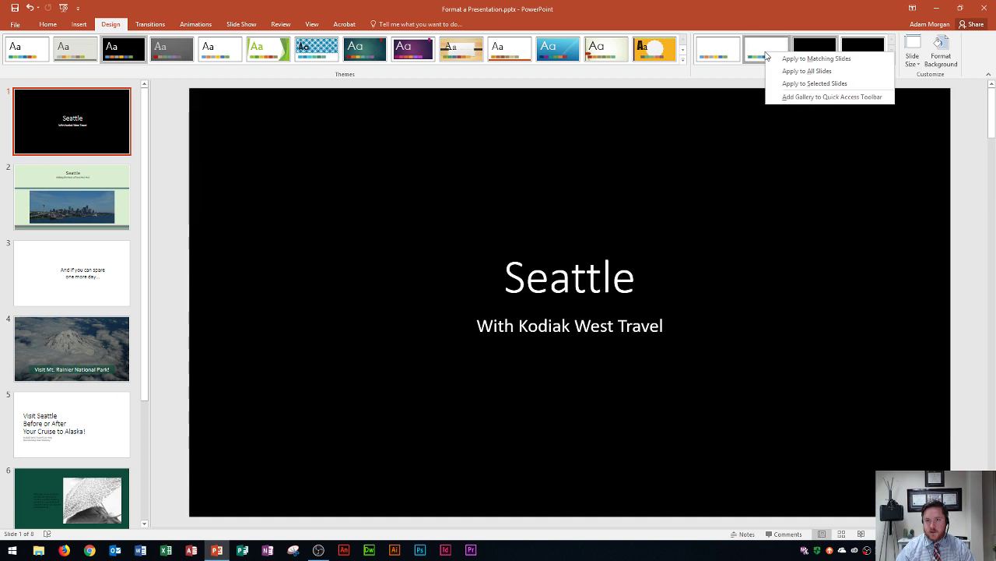
left_click(806, 71)
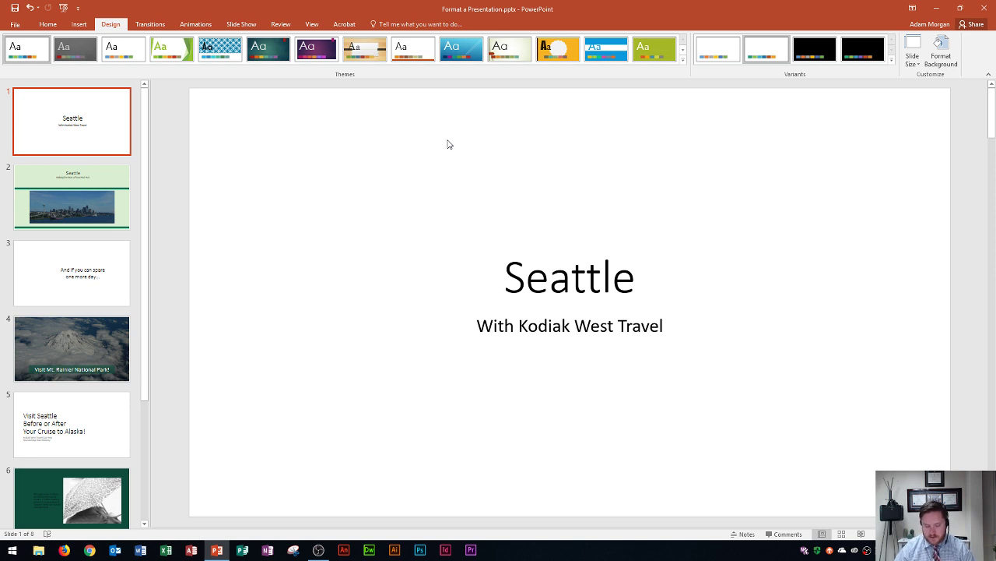
Set the font size of the "Seattle" title on slide 2 to 80
left_click(78, 182)
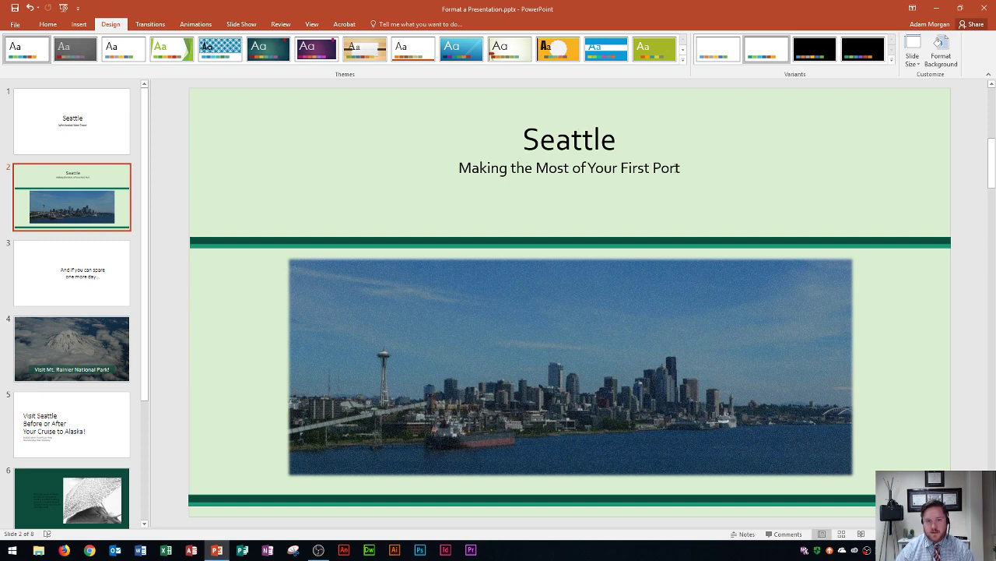
left_click(555, 140)
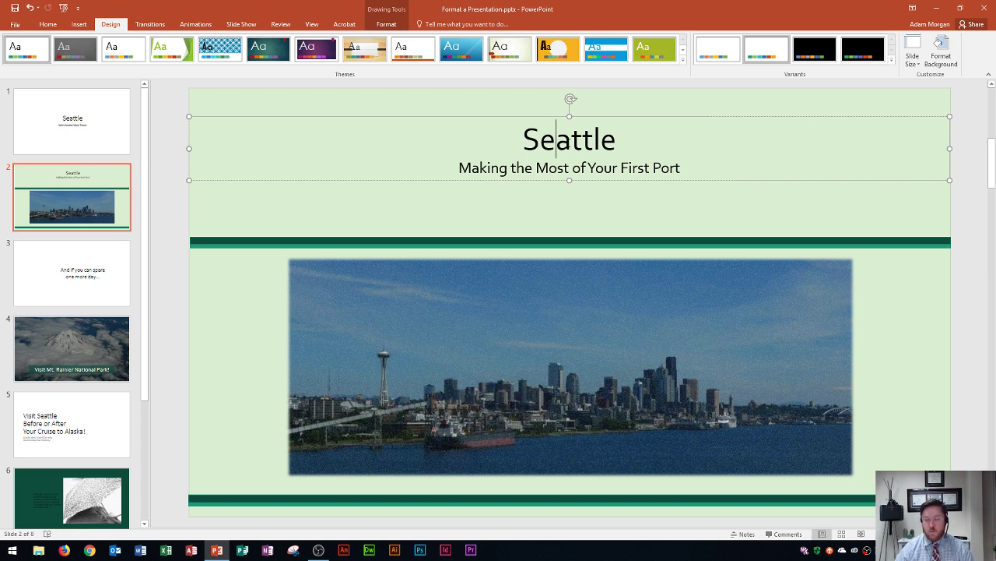
double_click(572, 140)
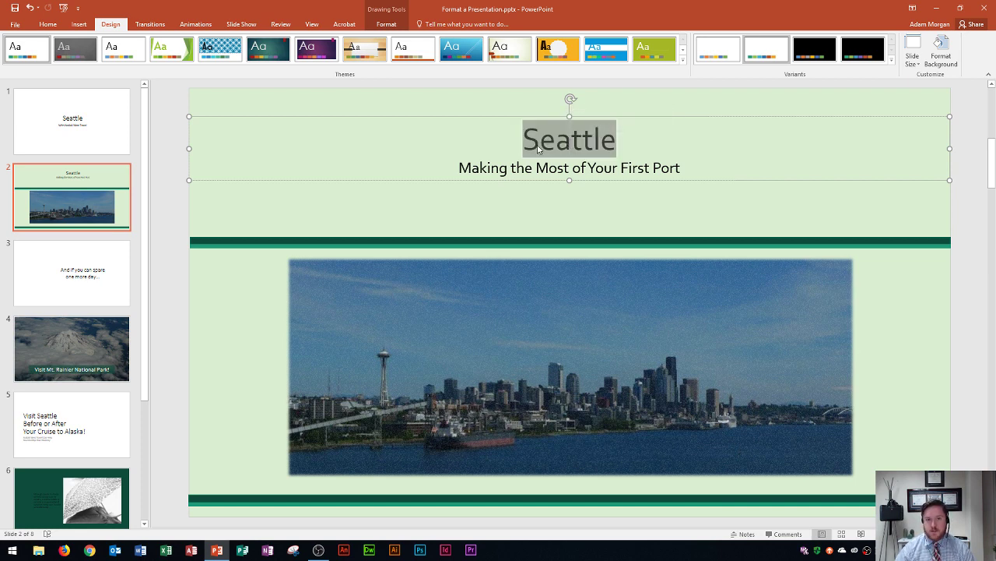
left_click(570, 140)
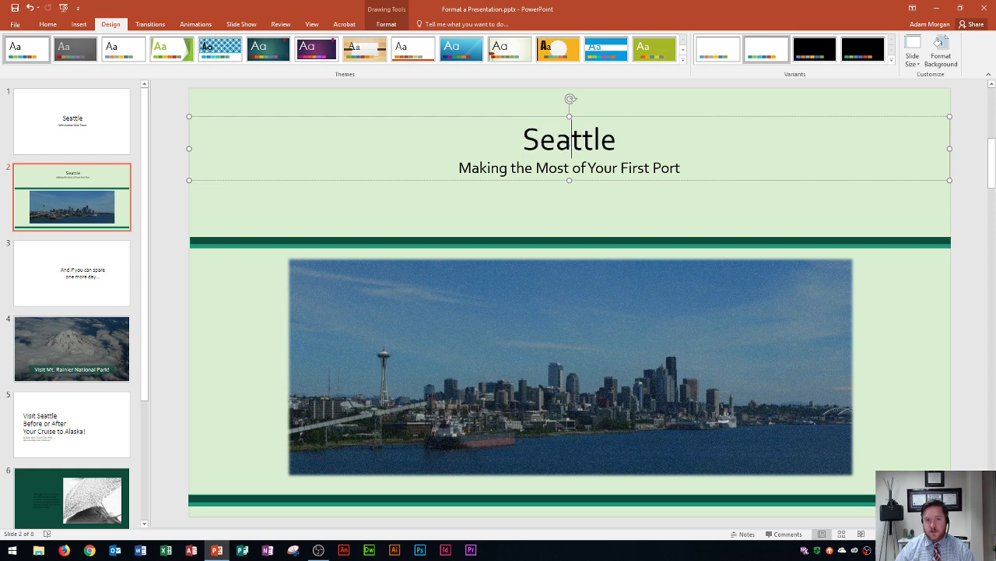
double_click(570, 141)
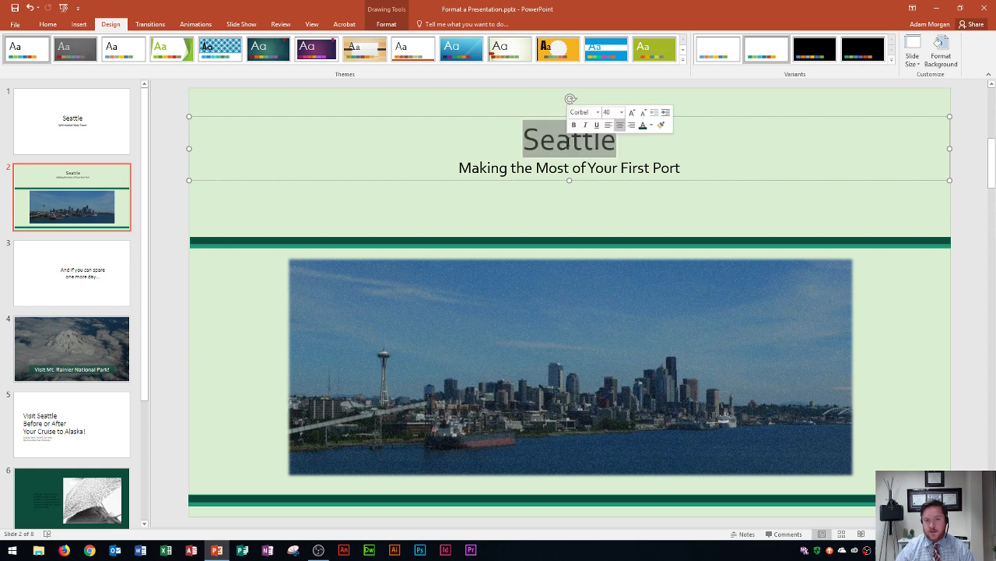
left_click(621, 113)
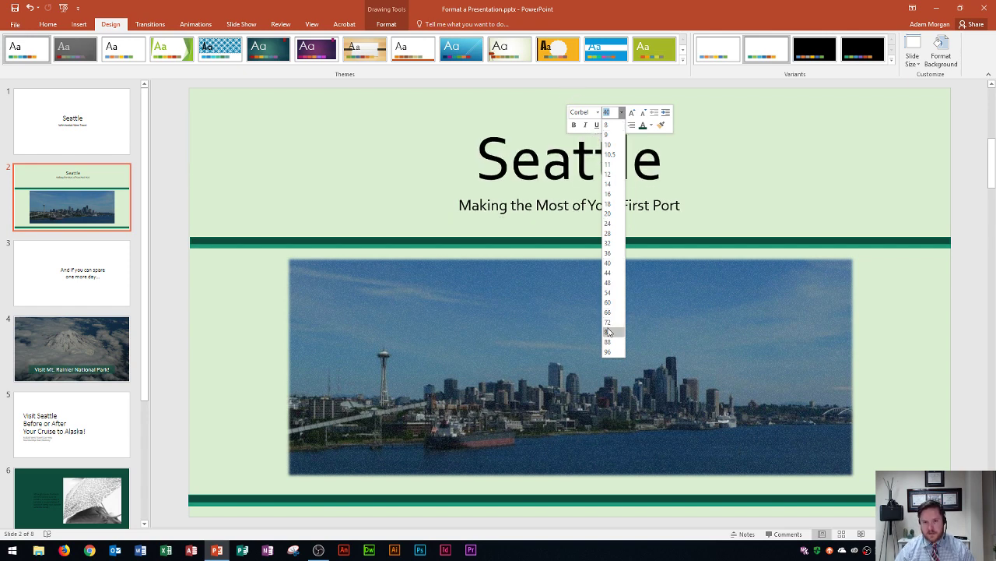
left_click(608, 332)
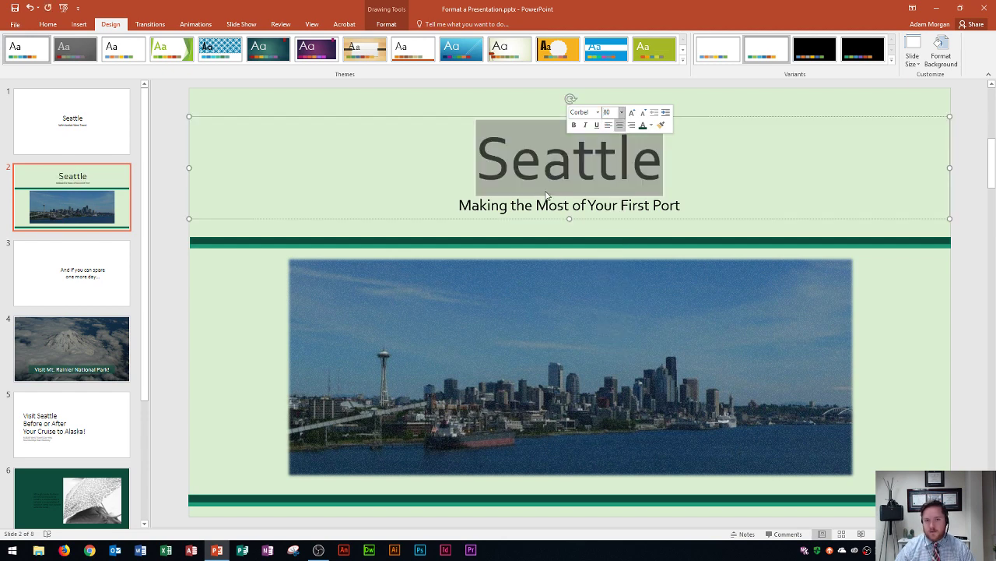
left_click(548, 162)
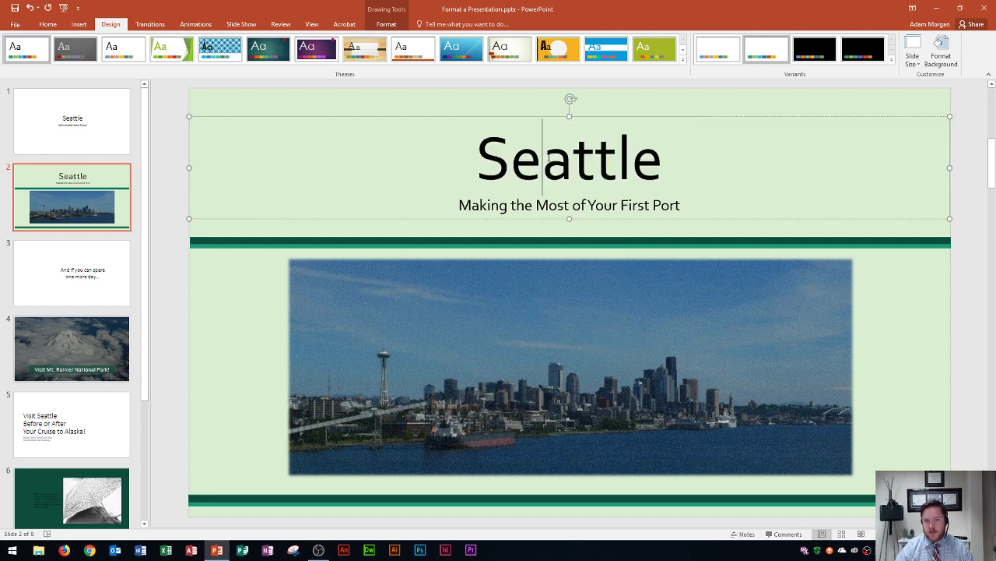
double_click(550, 161)
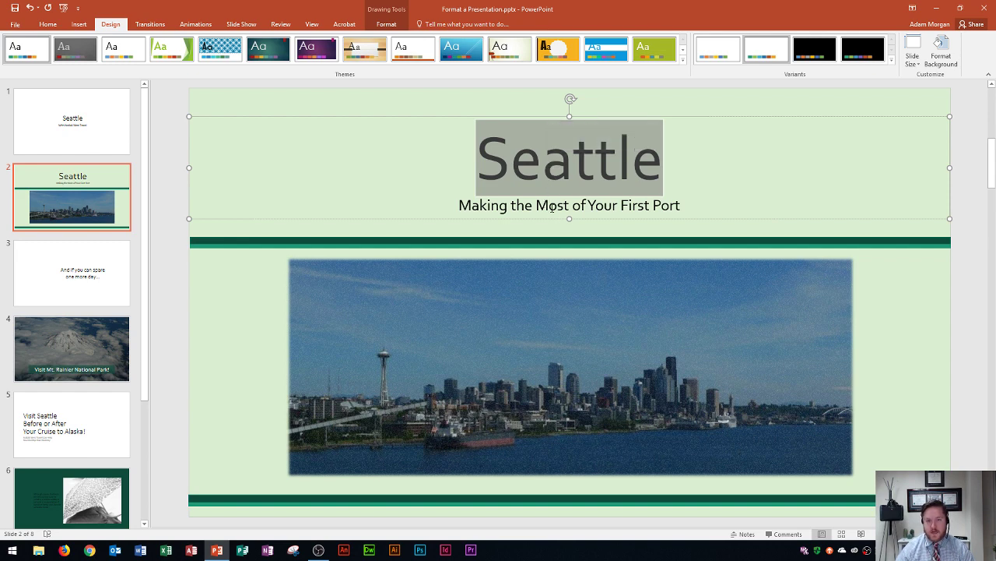
Set the subtitle "Making the Most of Your First Port" on slide 2 to font size 36
triple_click(552, 206)
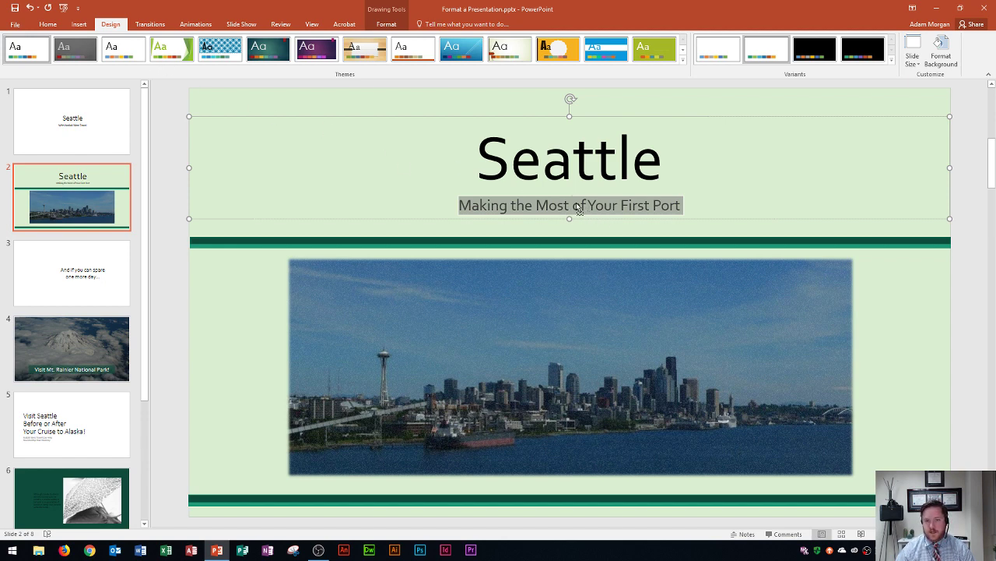
mouse_move(577, 206)
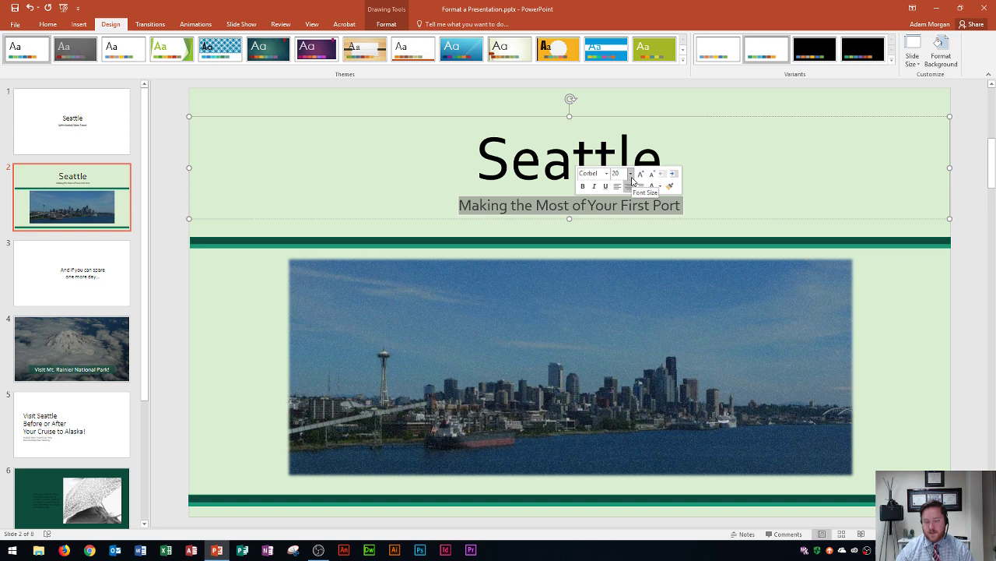
left_click(57, 29)
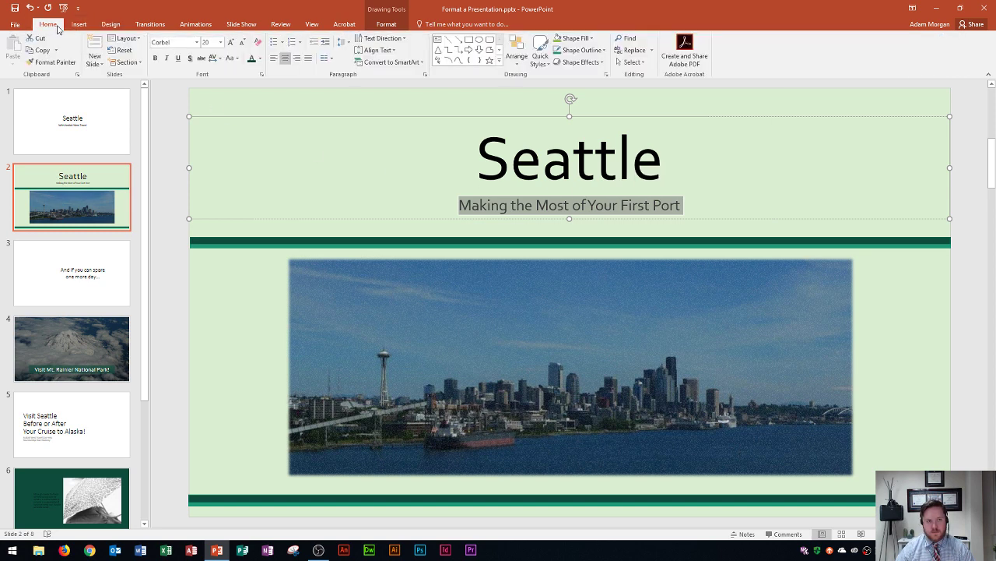
left_click(221, 43)
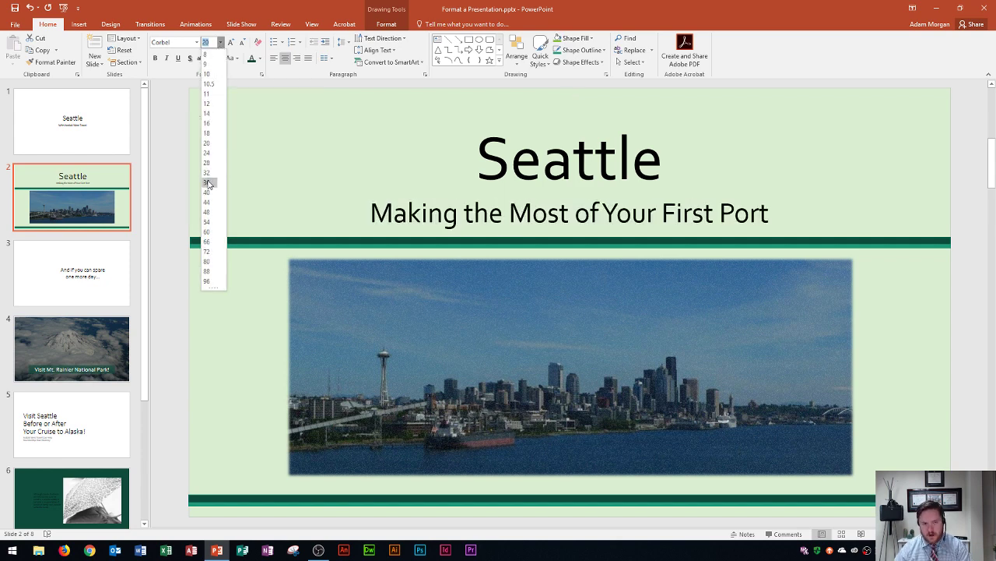
left_click(207, 182)
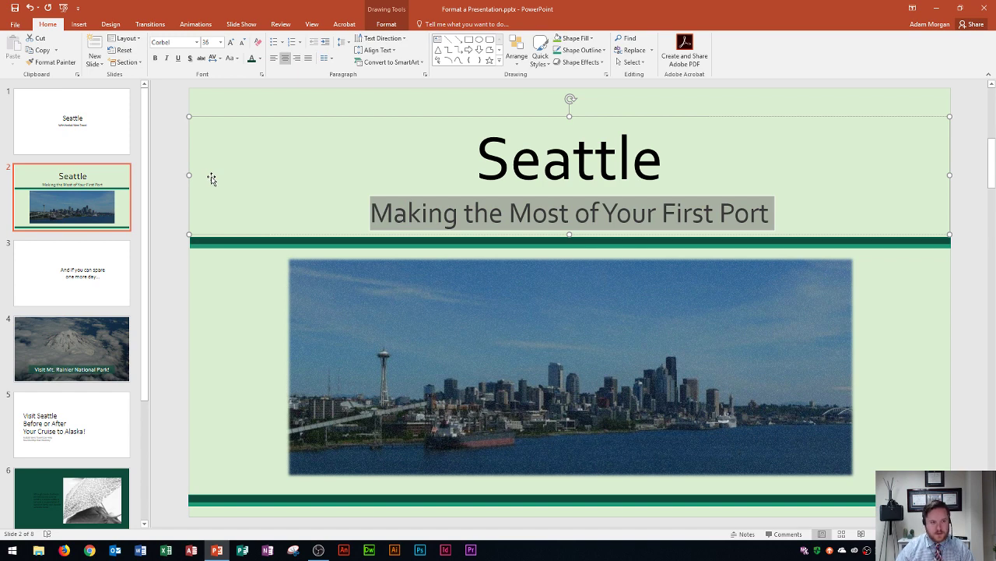
Change the font color of the whole "And if you can spare one more day..." text box on slide 3 to the darkest theme green
left_click(90, 259)
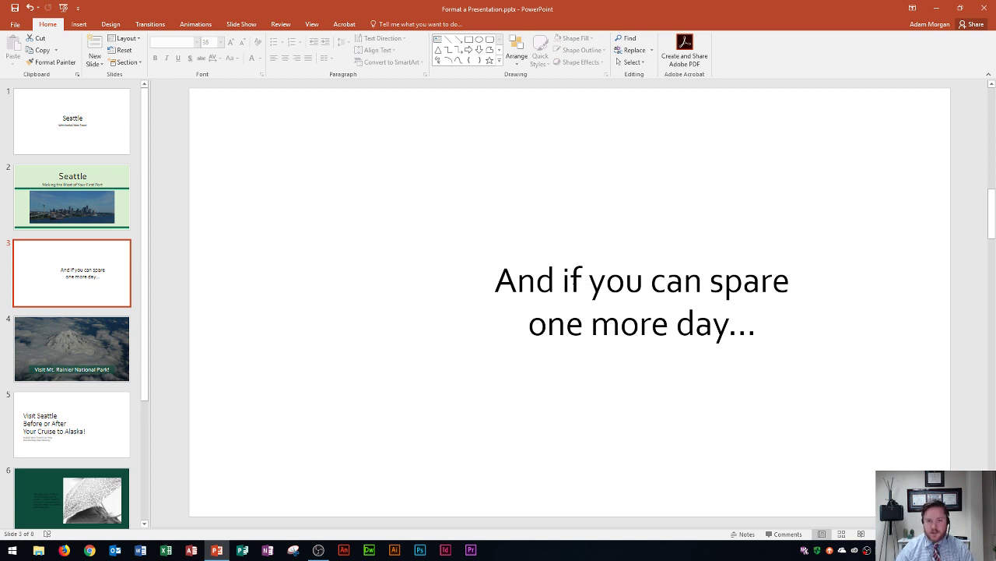
left_click(571, 280)
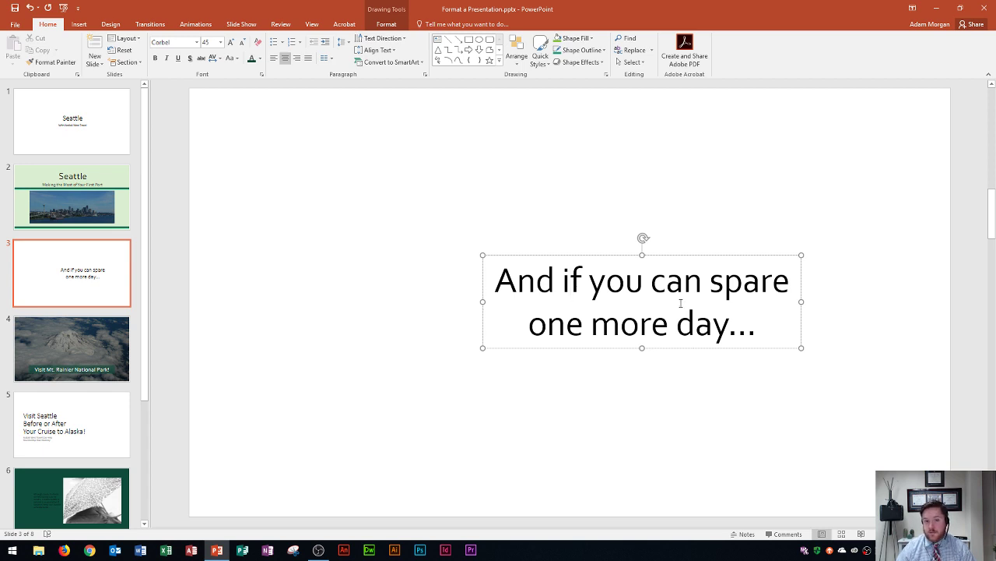
left_click_drag(491, 281, 759, 336)
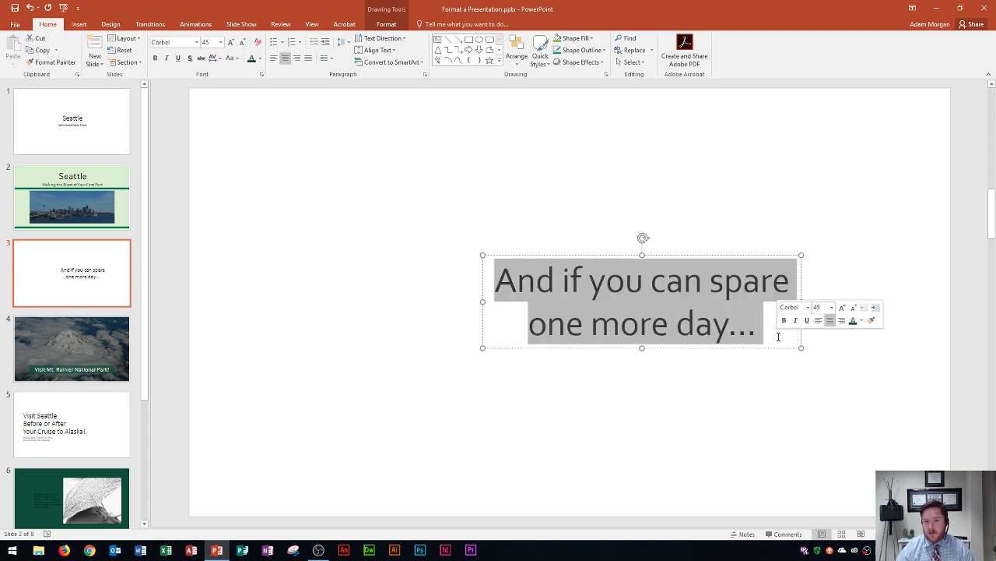
left_click(688, 311)
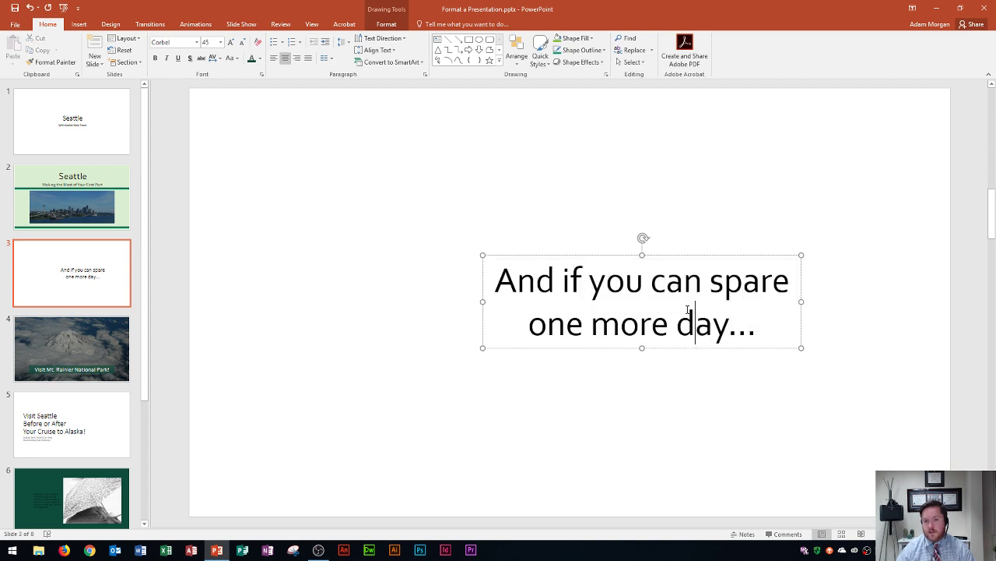
left_click(597, 258)
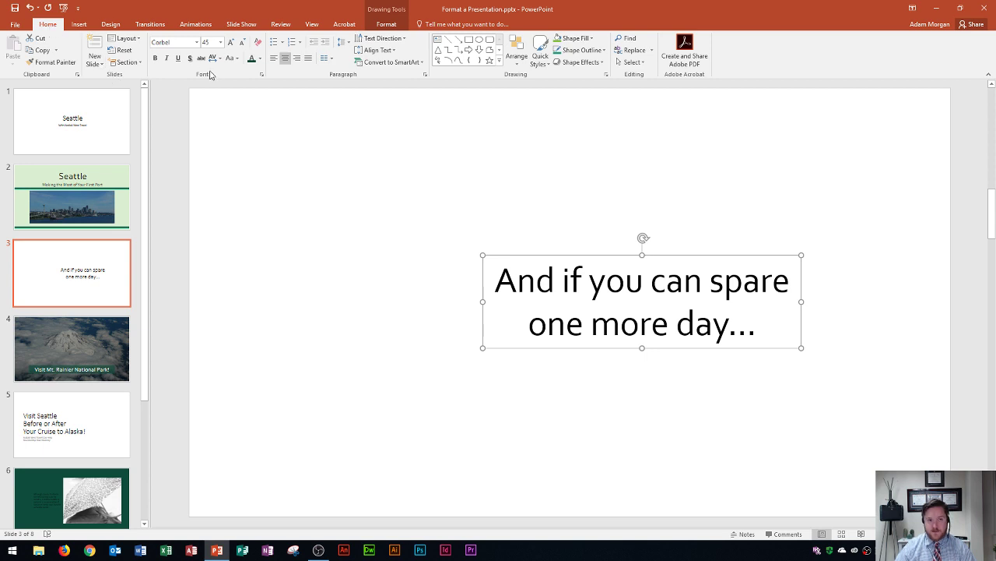
left_click(260, 62)
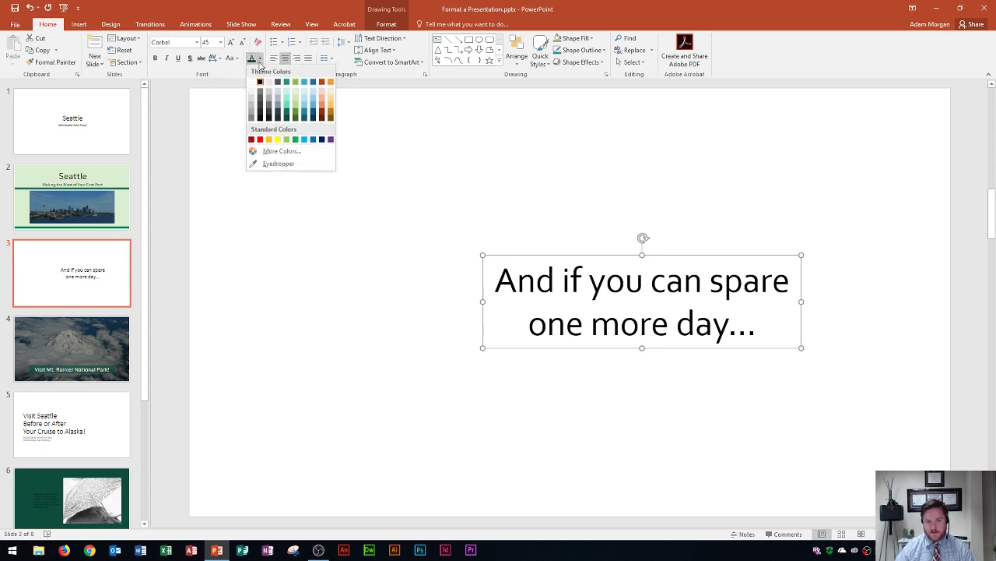
left_click(287, 117)
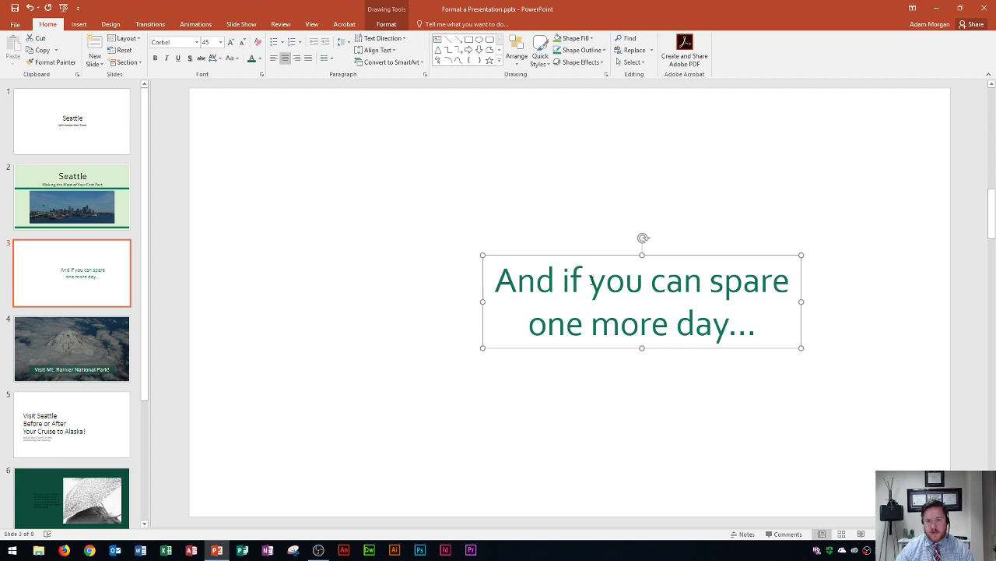
left_click(260, 60)
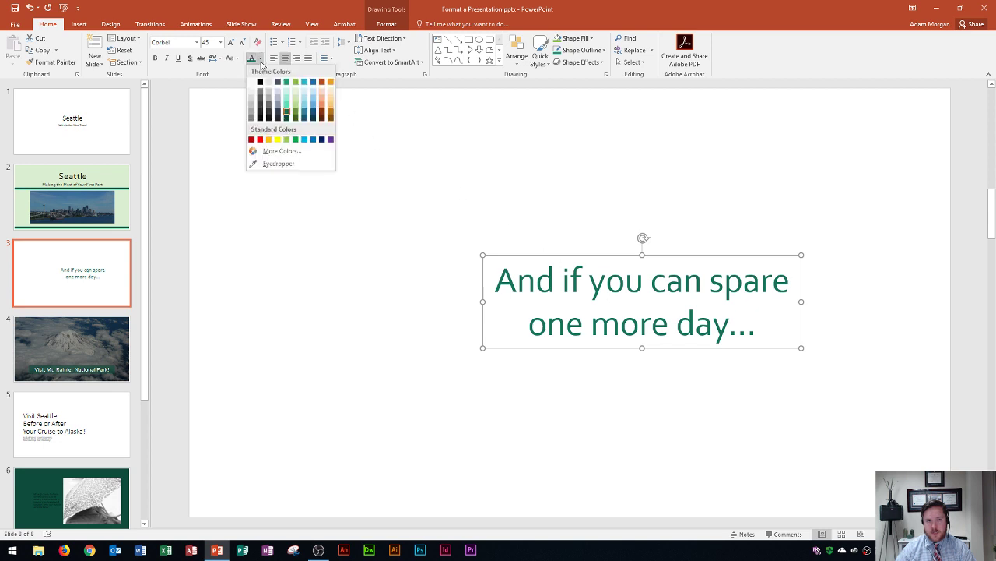
left_click(286, 117)
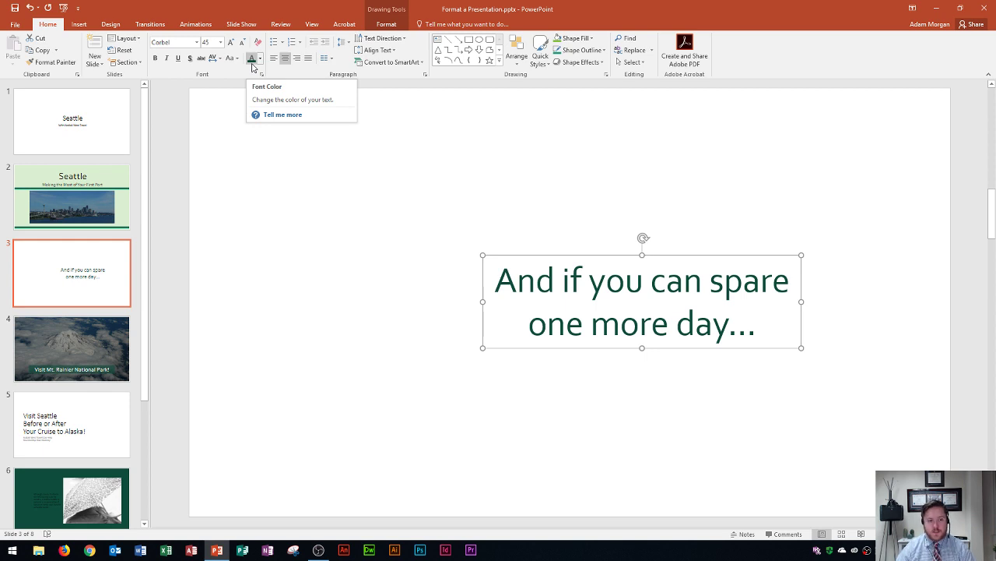
Apply the same dark green font color to both the title and the subtitle text boxes on slide 5
left_click(70, 417)
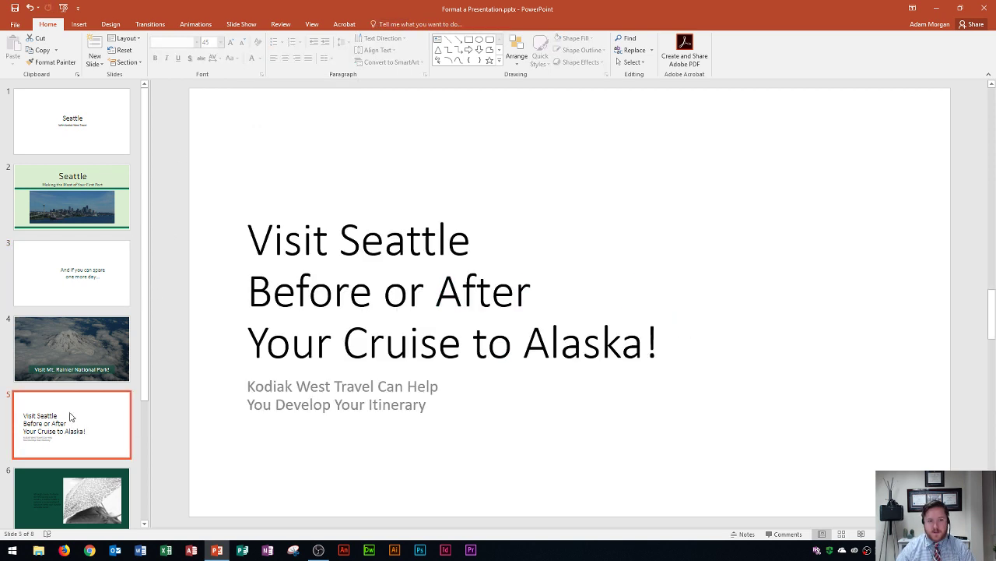
left_click(313, 238)
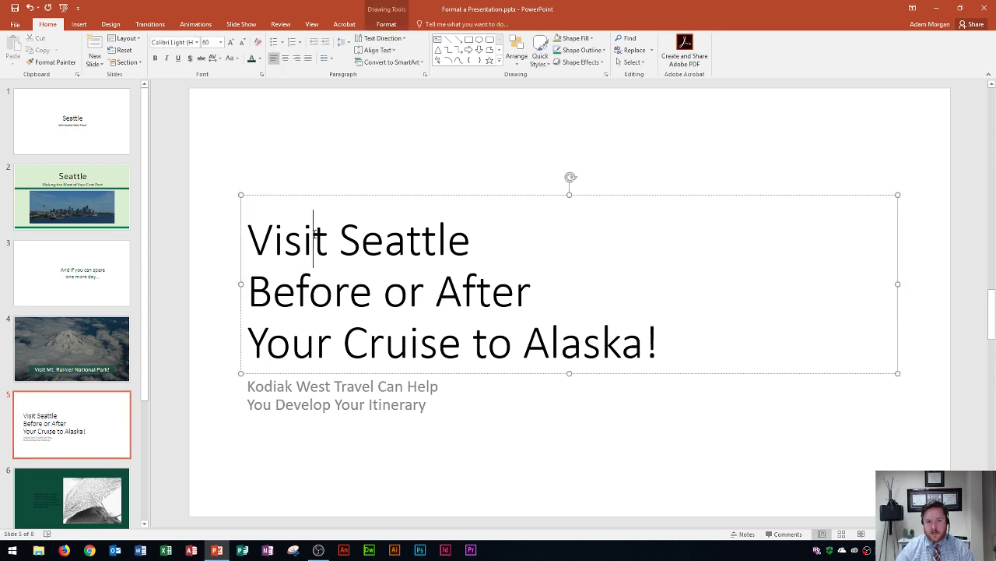
left_click(307, 197)
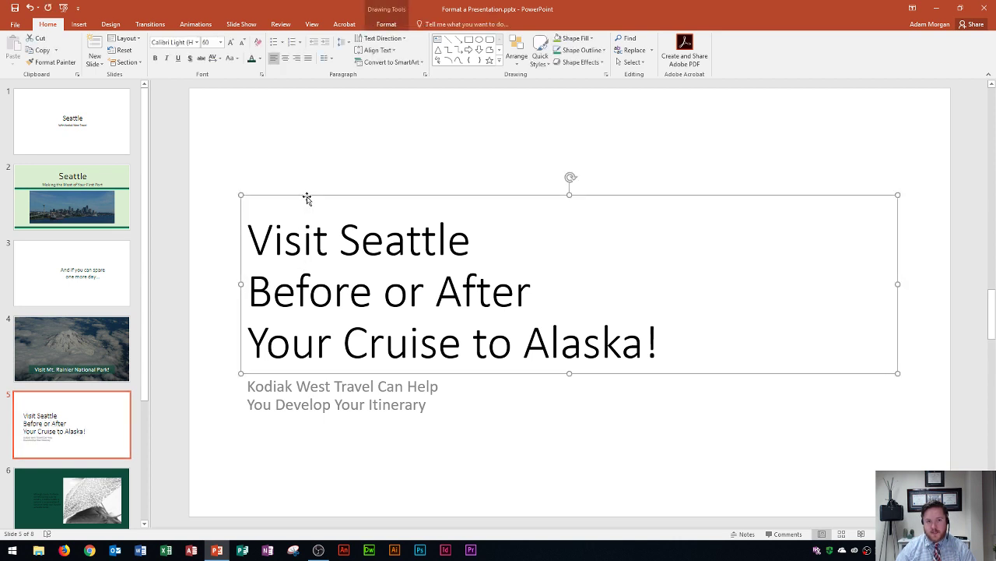
left_click(251, 64)
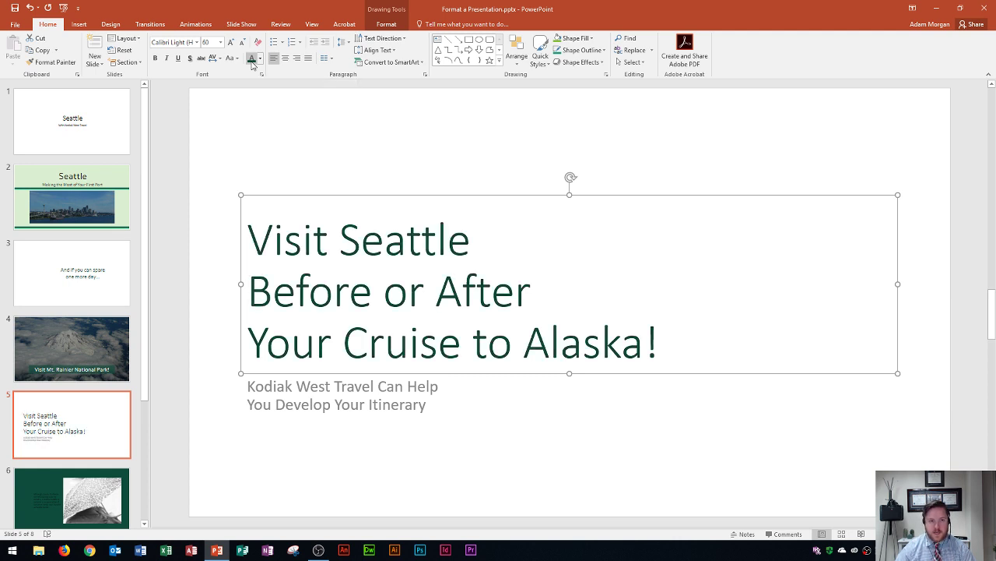
left_click(302, 403)
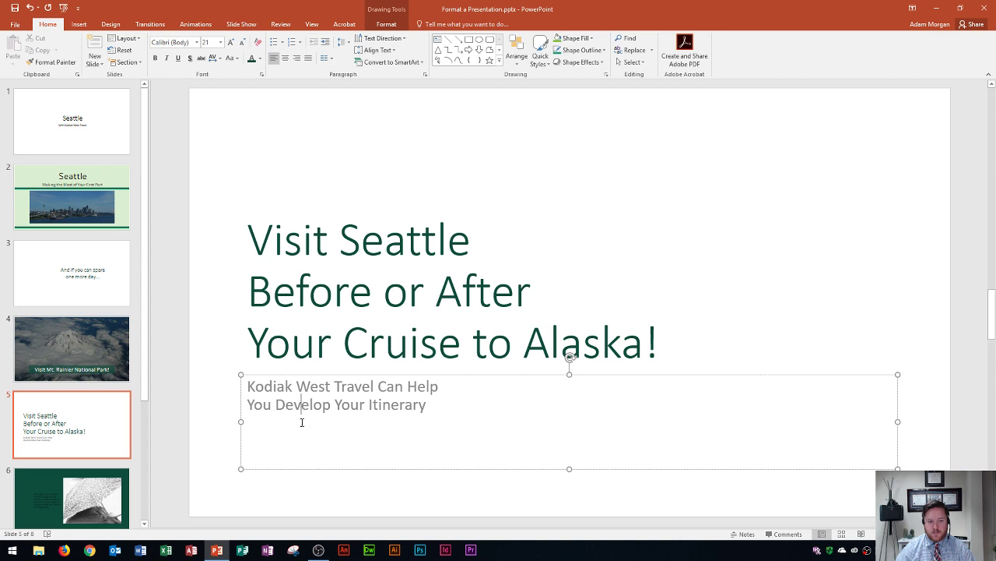
left_click(287, 378)
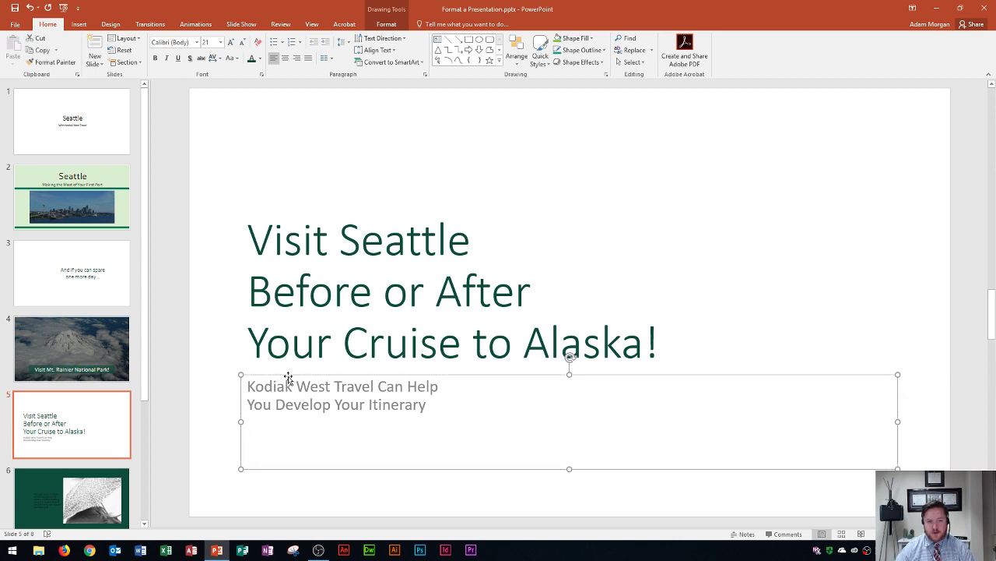
left_click(251, 62)
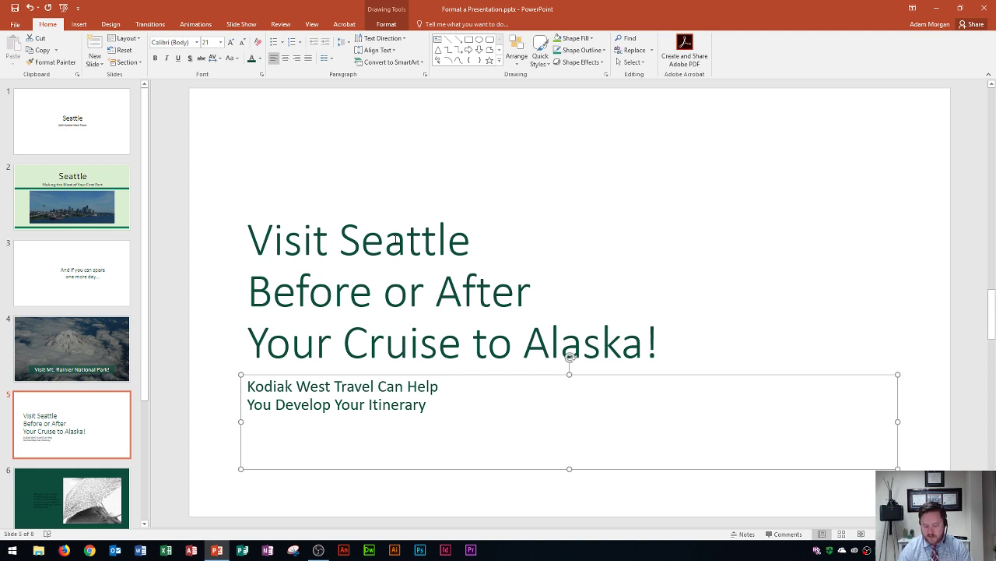
Center the text of both the title and the "Kodiak West Travel Can Help" subtitle on slide 5
left_click(407, 271)
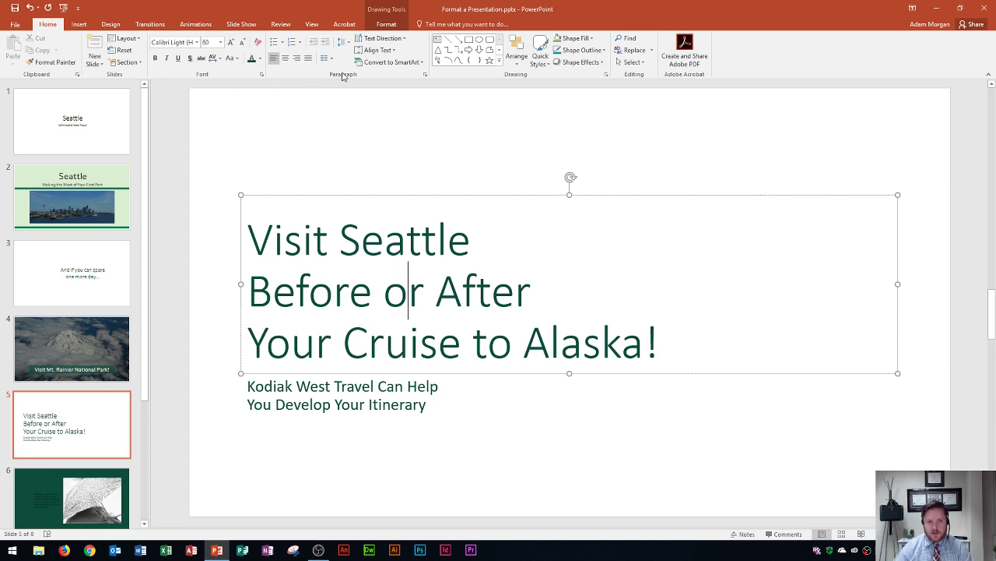
left_click(287, 59)
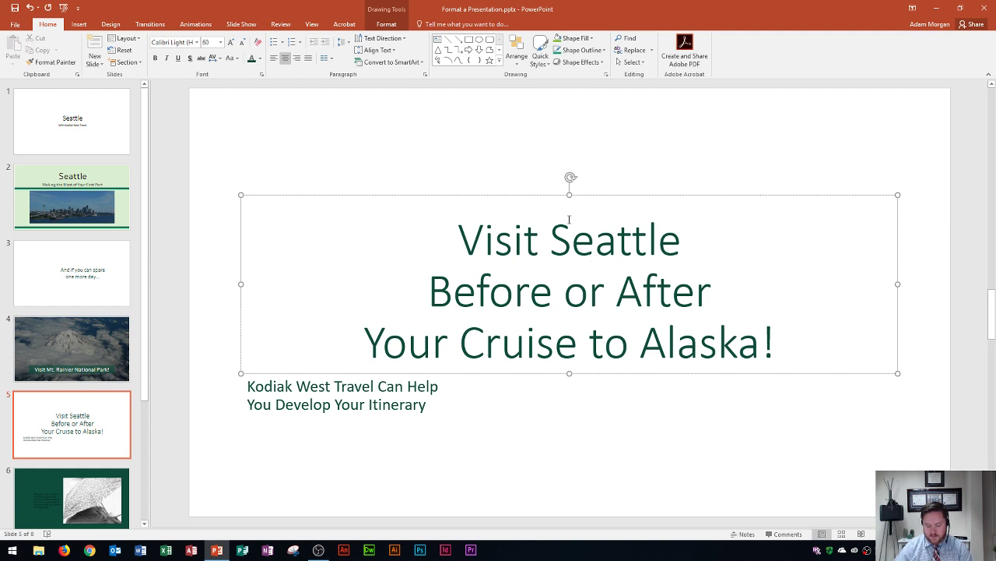
left_click(397, 387)
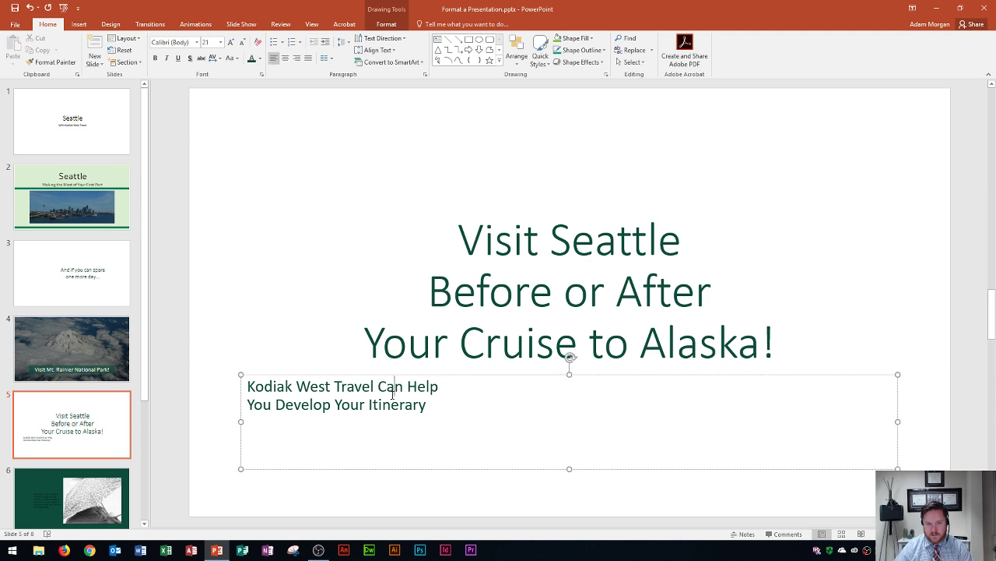
left_click(286, 60)
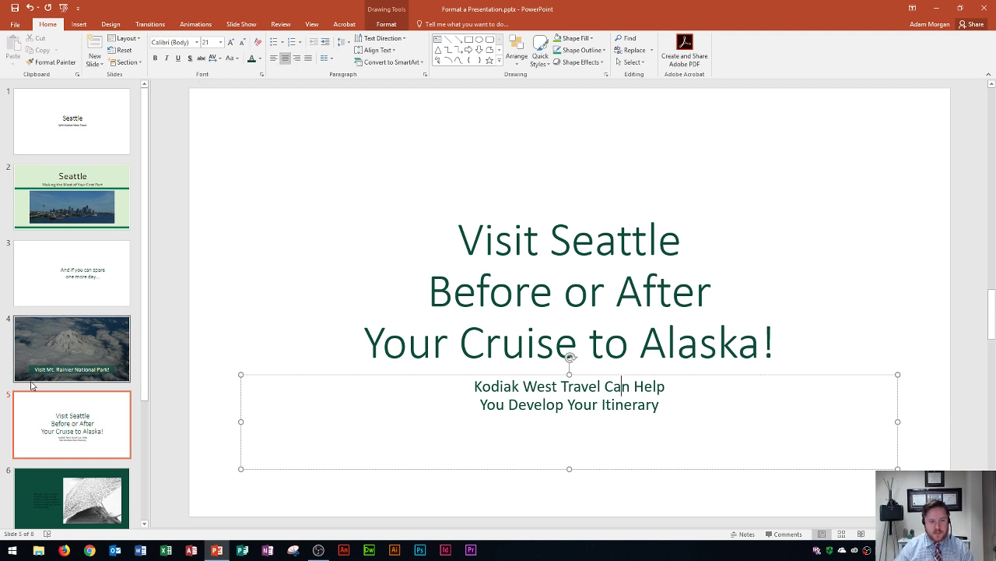
Set the line spacing of the "Although cruises to Alaska..." text on slide 6 to 2.0
left_click(42, 481)
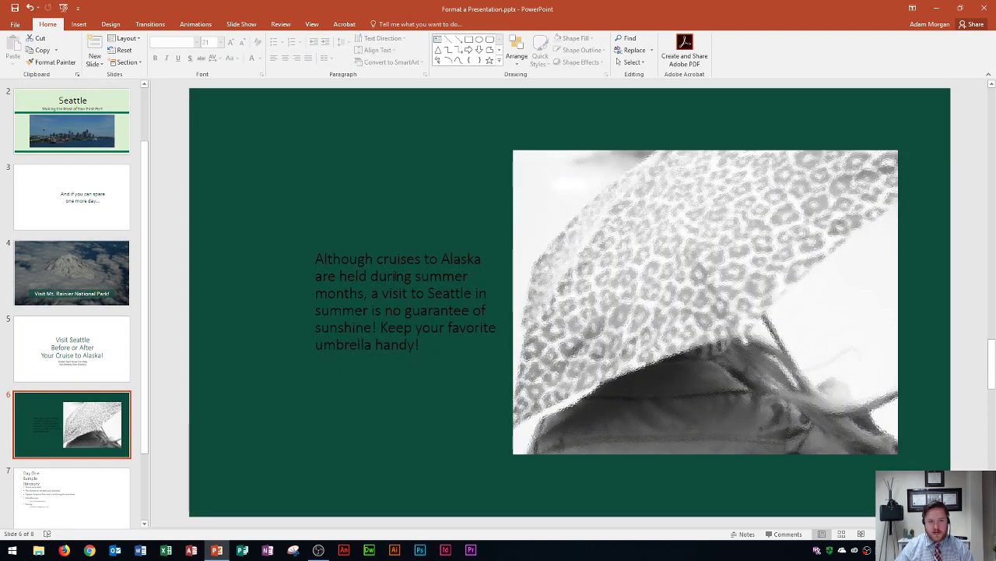
left_click(386, 275)
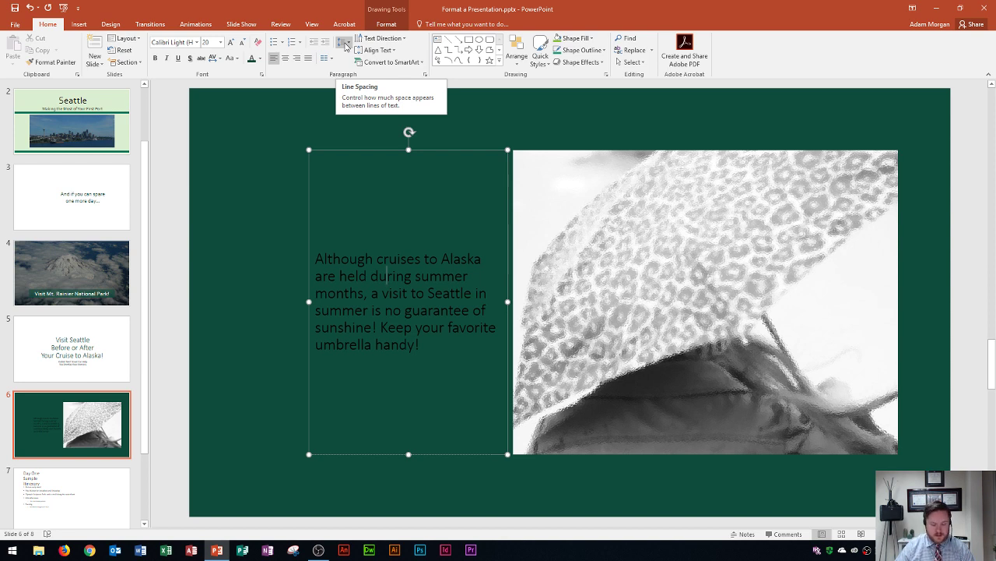
left_click(346, 46)
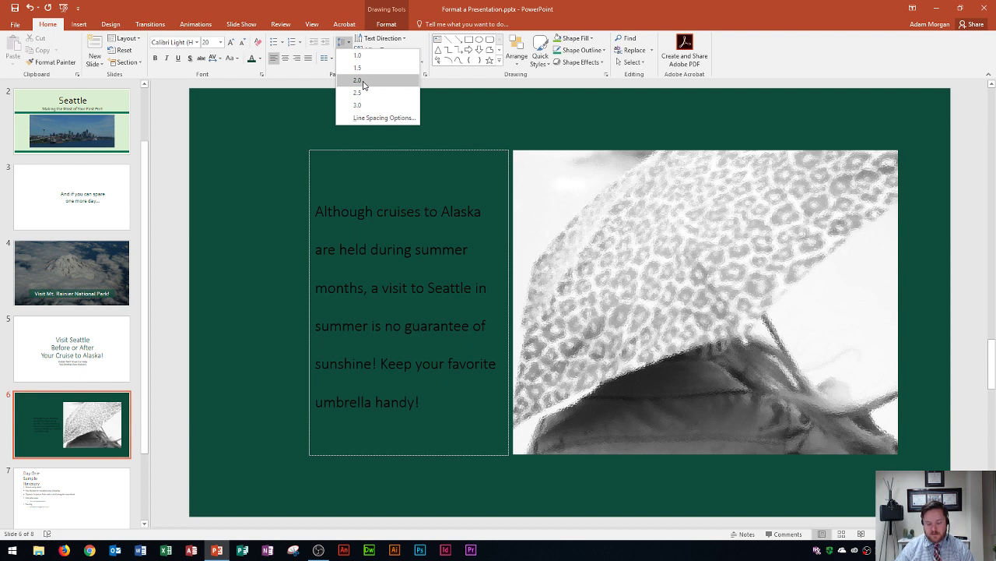
left_click(363, 84)
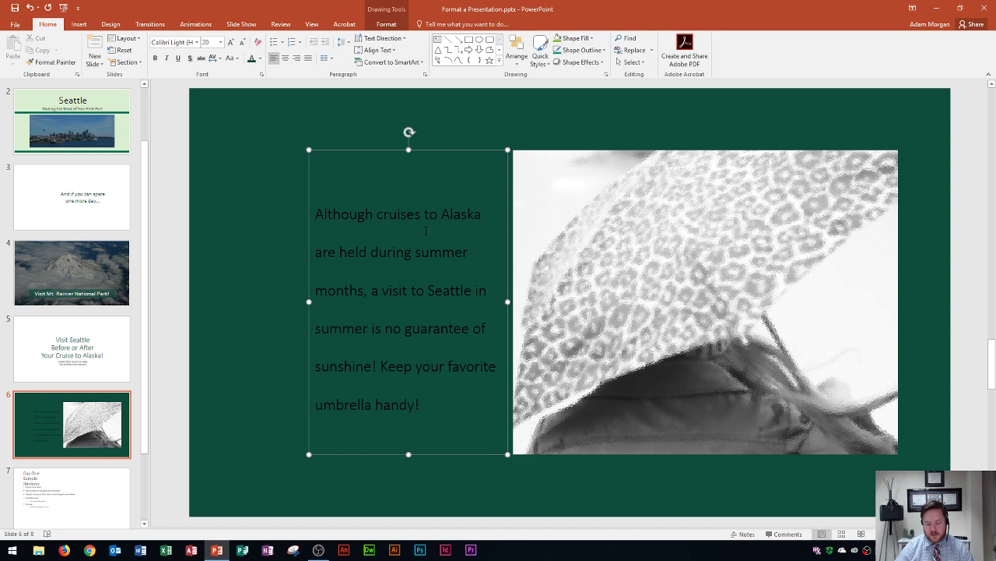
Apply the Section Header layout to slide 1
scroll(62, 202, "up", 2)
left_click(67, 132)
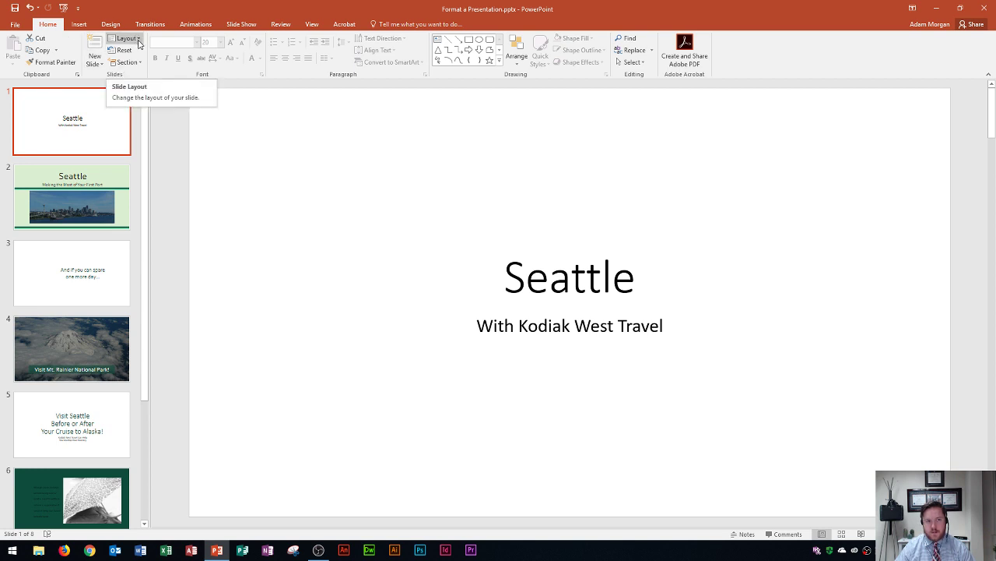
left_click(137, 39)
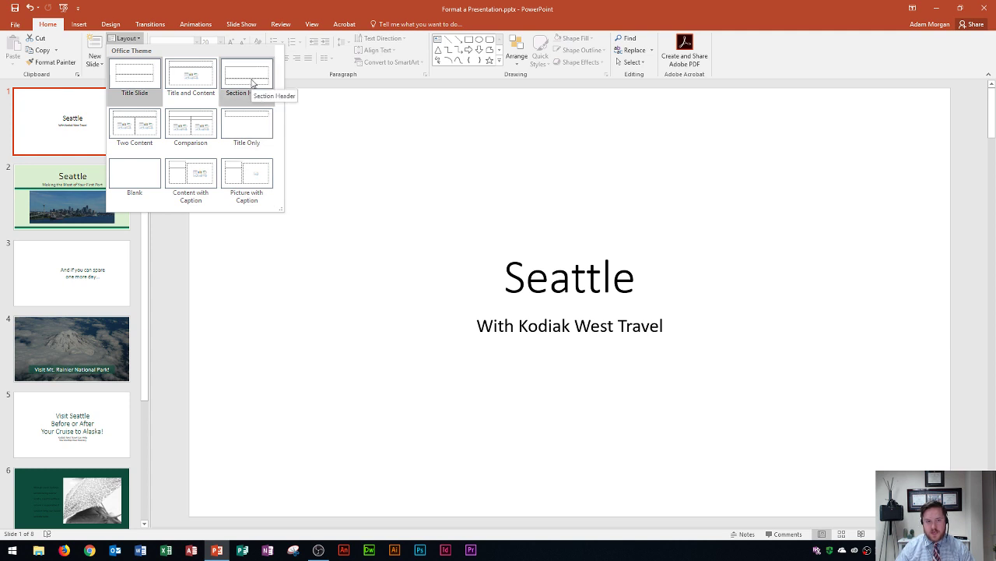
left_click(252, 84)
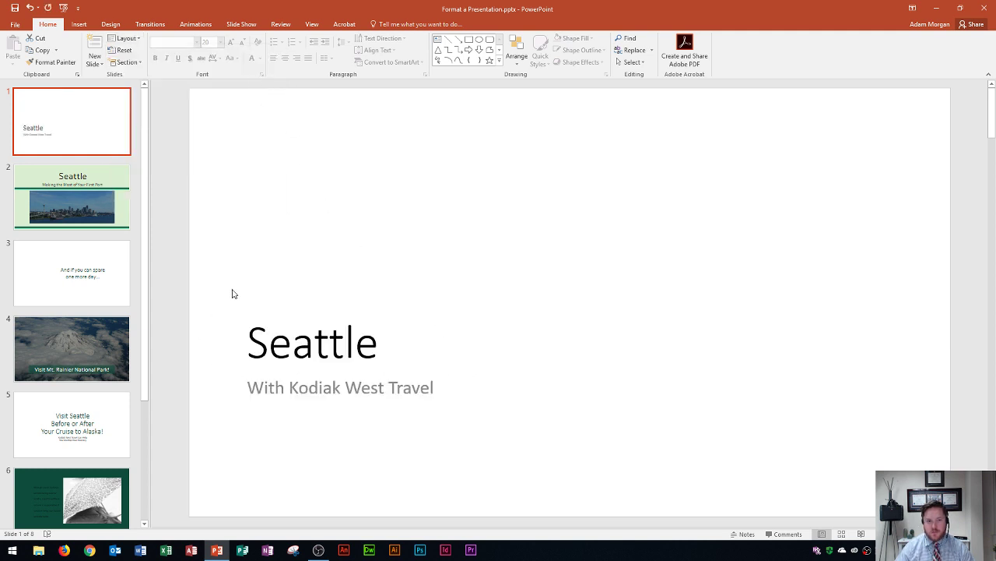